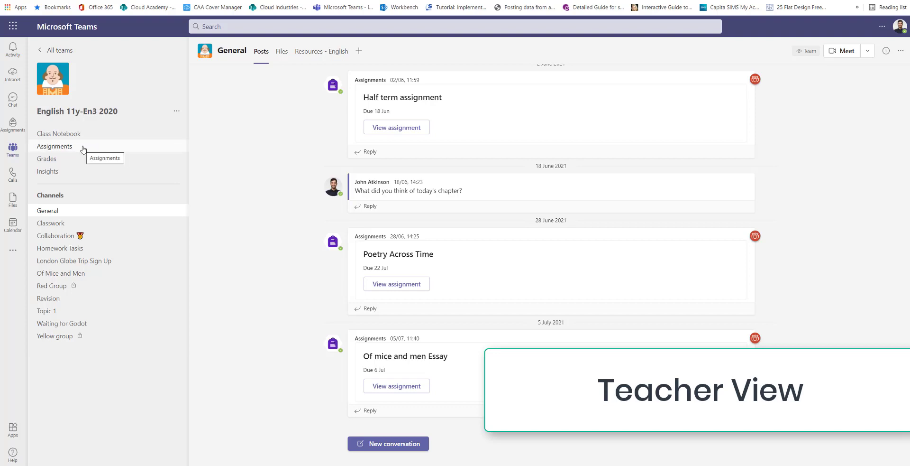
Create and assign "Creative writing": "Write 500 words about being lost on a desert island", 100 points, English Creative Writing (copy) rubric, due 25 Aug 2021
left_click(107, 152)
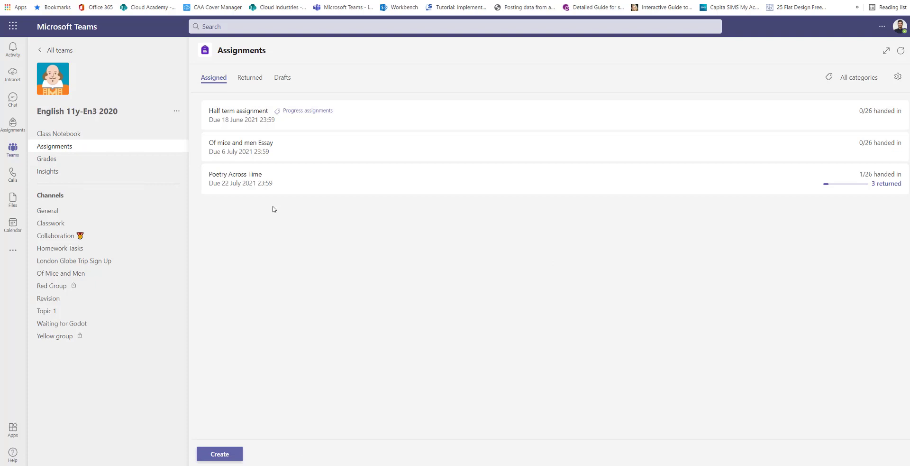
left_click(233, 454)
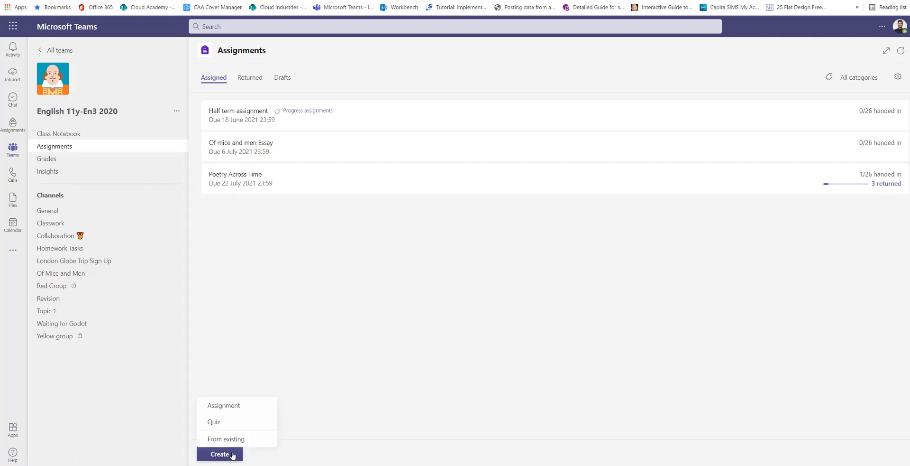
left_click(238, 405)
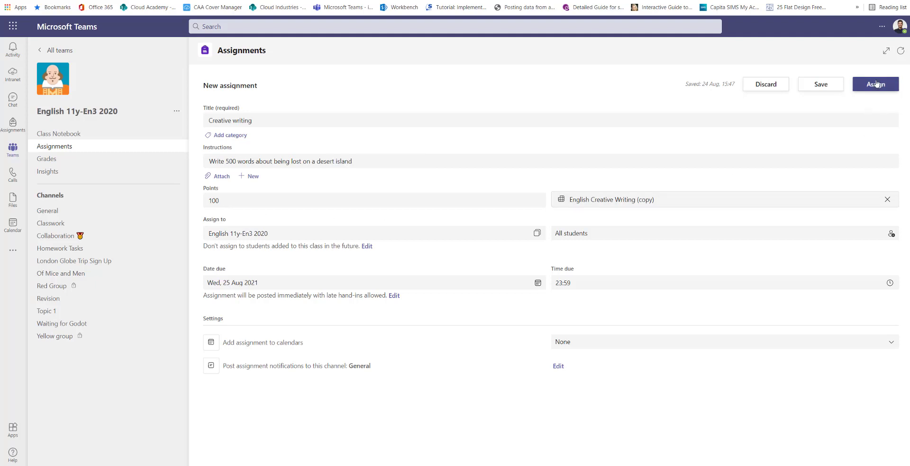
left_click(876, 84)
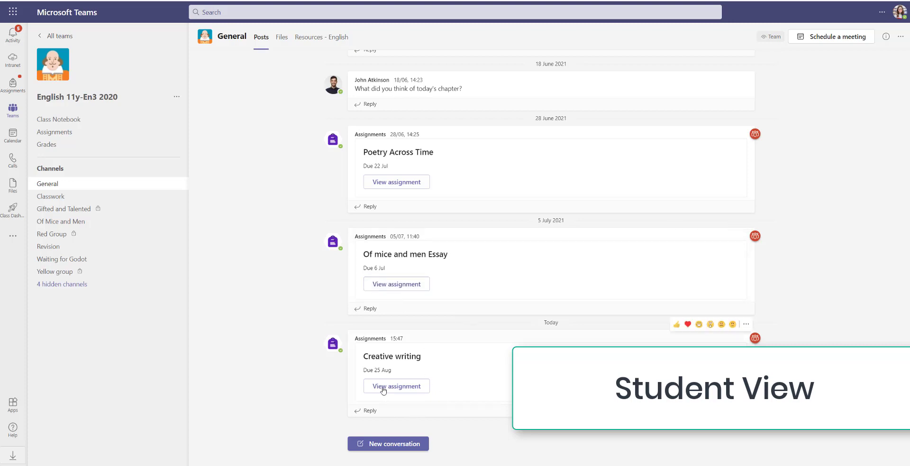
In the student account, open the Creative writing assignment from the General channel and hand it in without attaching any work
left_click(402, 391)
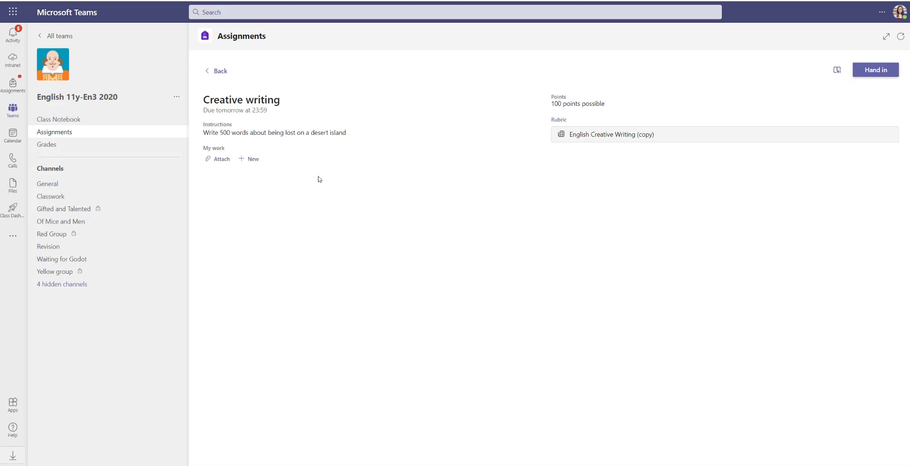
left_click_drag(204, 134, 347, 133)
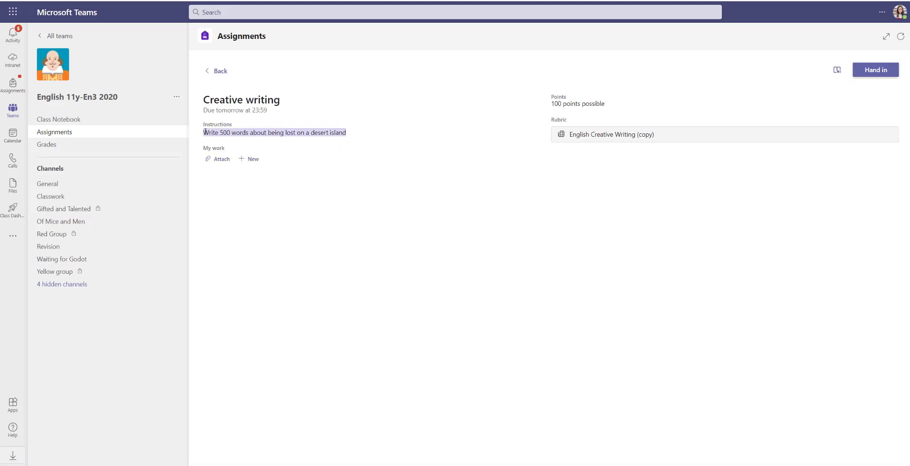
left_click(249, 159)
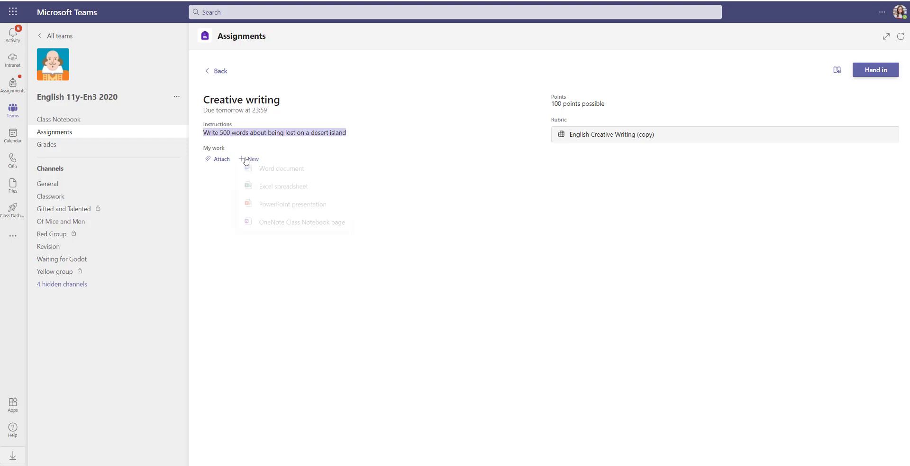
left_click(215, 180)
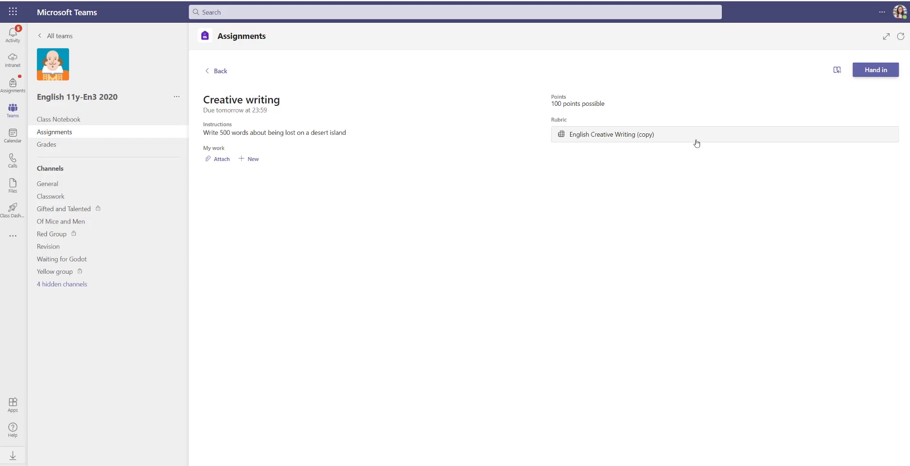
left_click(884, 74)
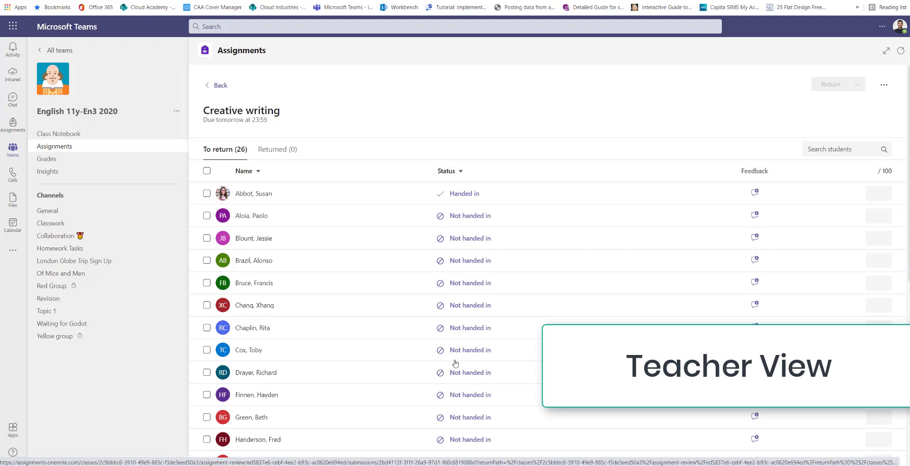
In the teacher account, open the handed-in submission and enter the feedback "This is not acceptable, please attach your work, any issues see me!"
left_click(468, 197)
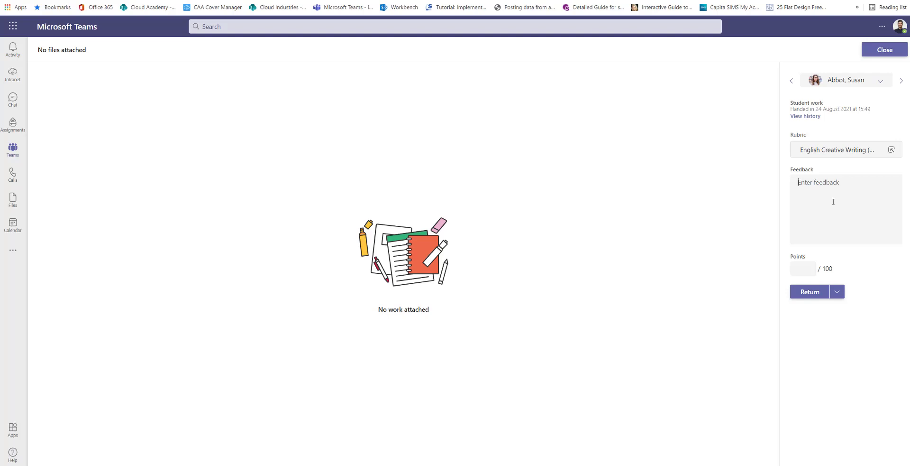
type("This is not acceptable, please attach your")
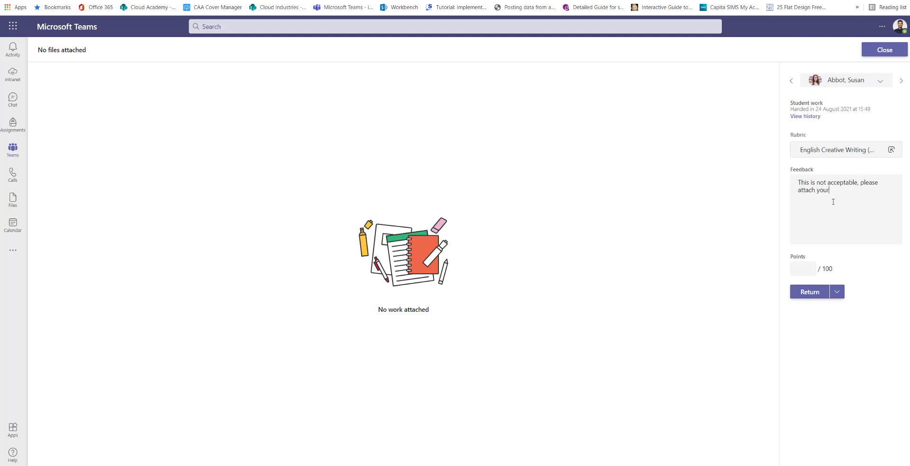
type(" work, any issues see me!")
Give the submission 0 out of 100 points and return it to the student for revision
left_click(840, 292)
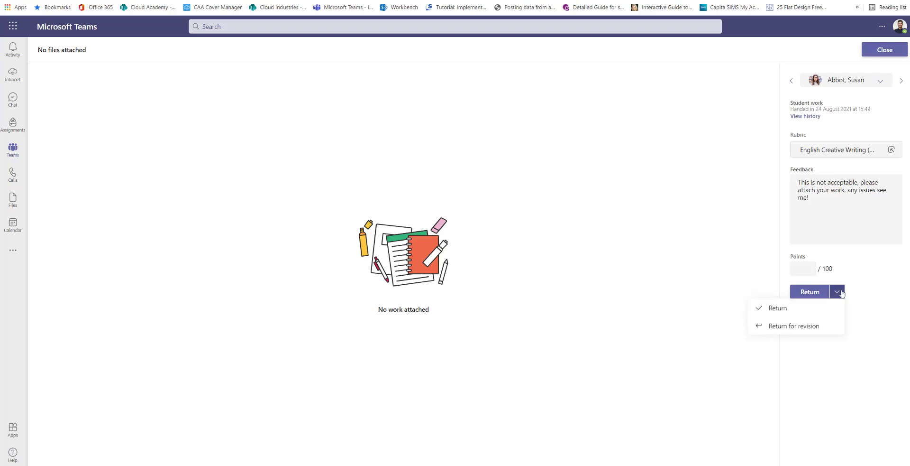
left_click(839, 291)
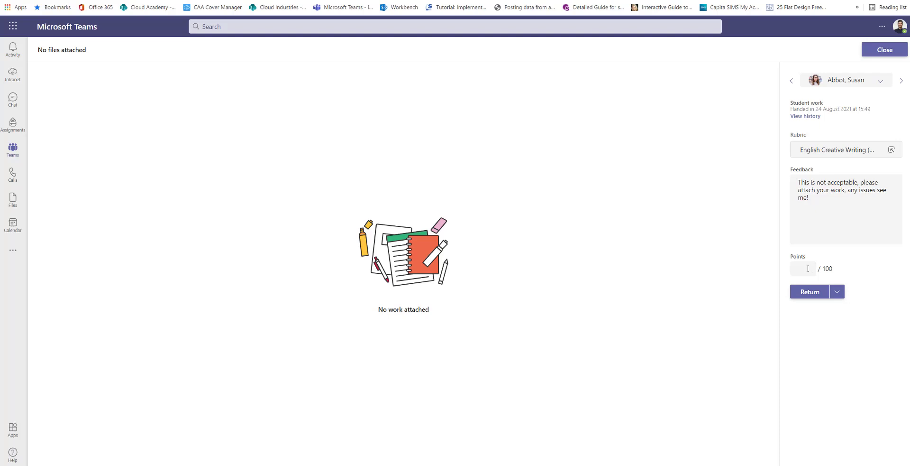
left_click(808, 269)
type("0")
left_click(840, 295)
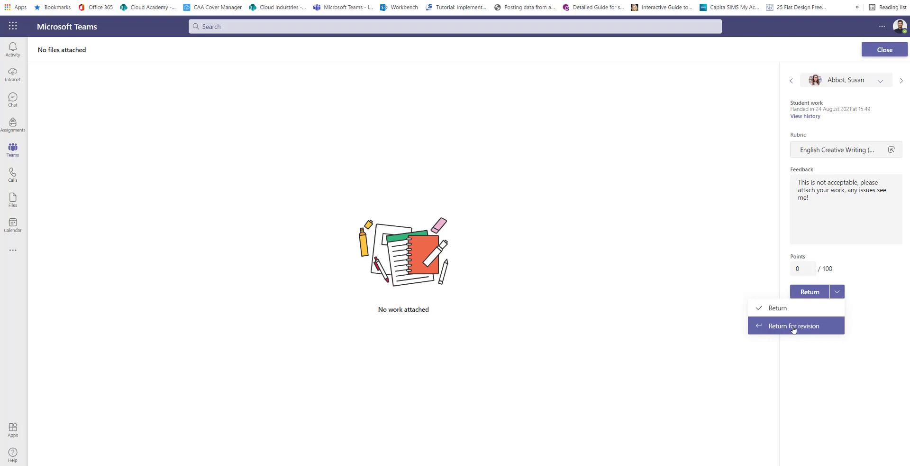
left_click(795, 329)
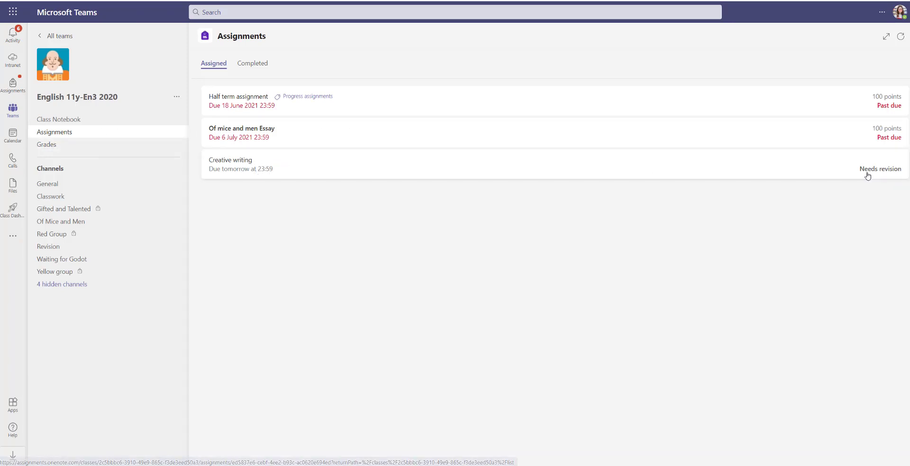
In the student account, open the returned Creative writing assignment and read the teacher's feedback
left_click(285, 163)
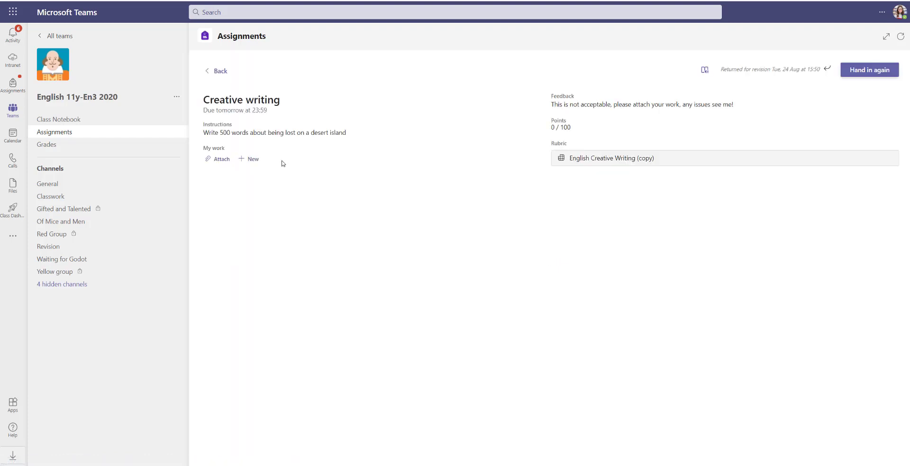
left_click_drag(552, 104, 763, 109)
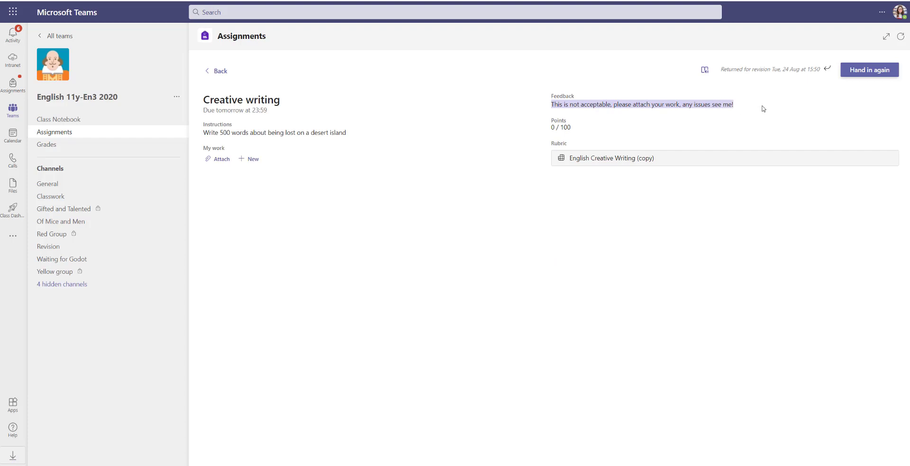
left_click_drag(542, 132, 395, 190)
left_click(291, 173)
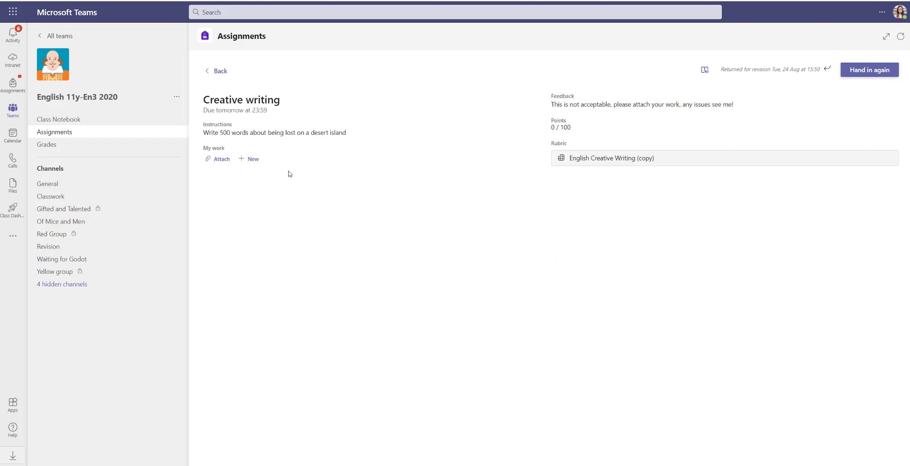
Add a new Word document named "My essay" containing the essay text to the assignment and hand it in again
left_click(251, 160)
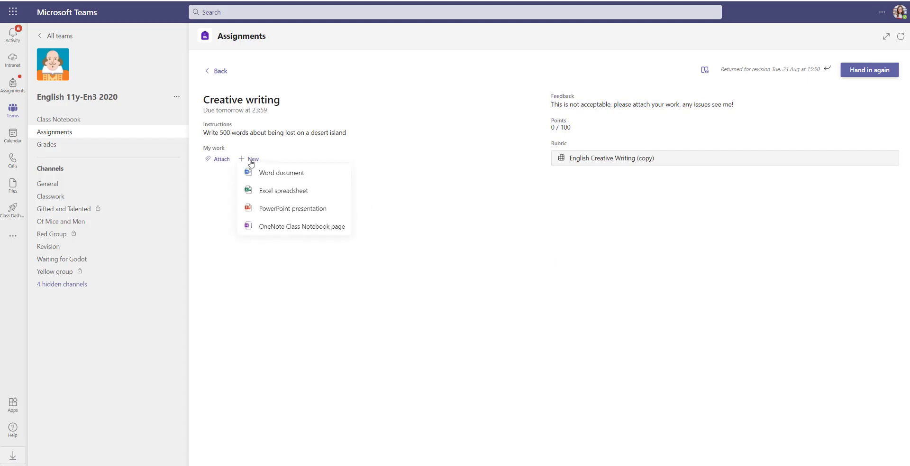
left_click(293, 178)
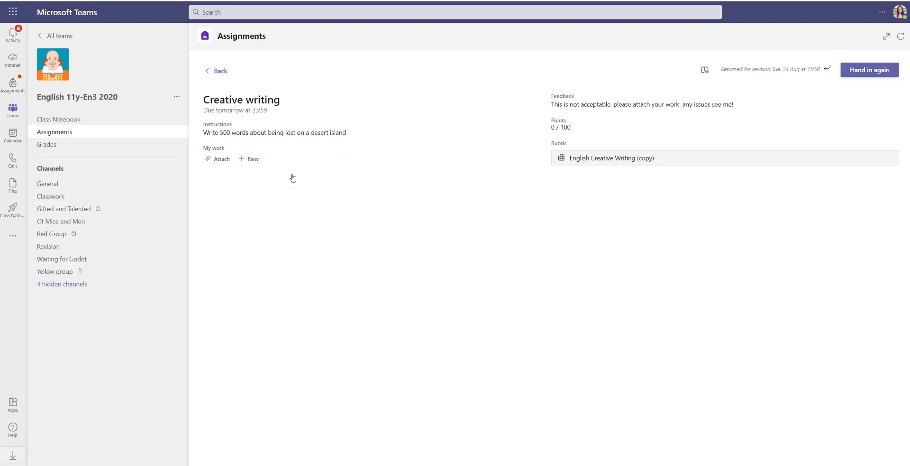
type("My essay")
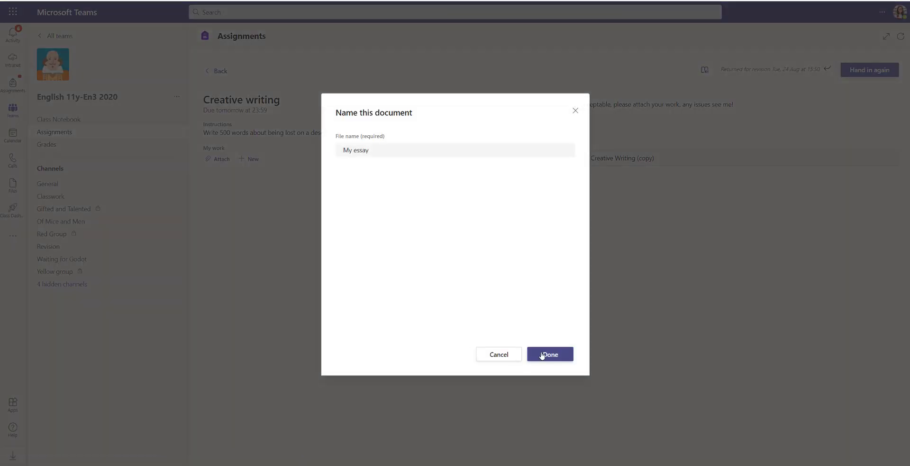
left_click(543, 356)
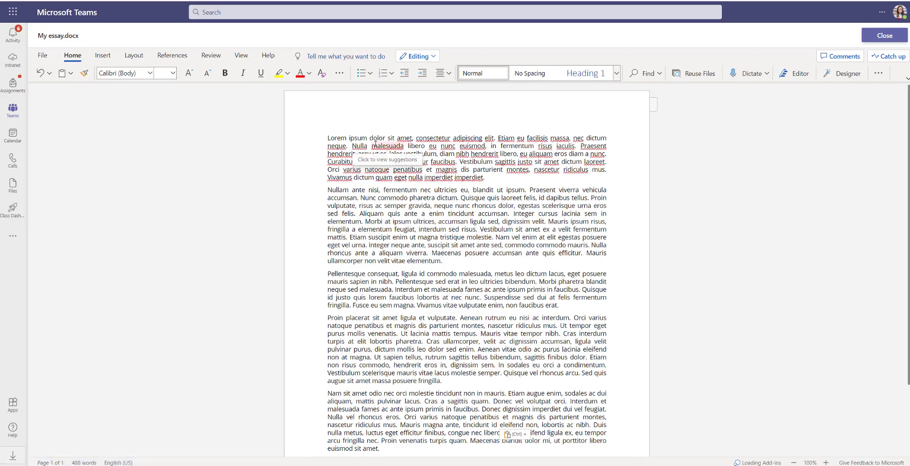
left_click(875, 34)
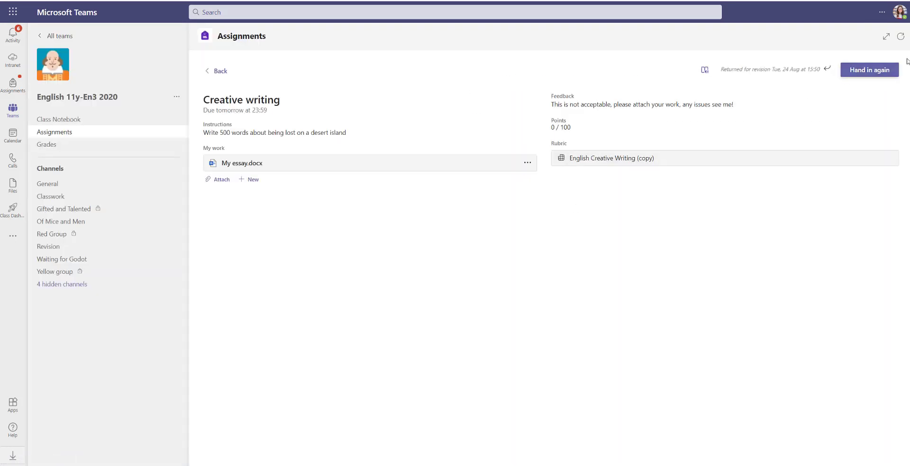
left_click(883, 69)
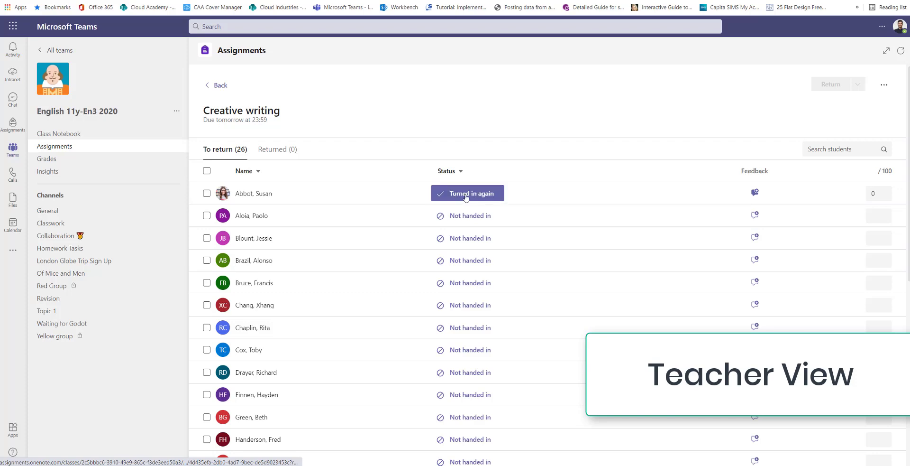
In the teacher account, replace the resubmission's feedback with "Well done", set the points to 75, and return it
left_click(466, 198)
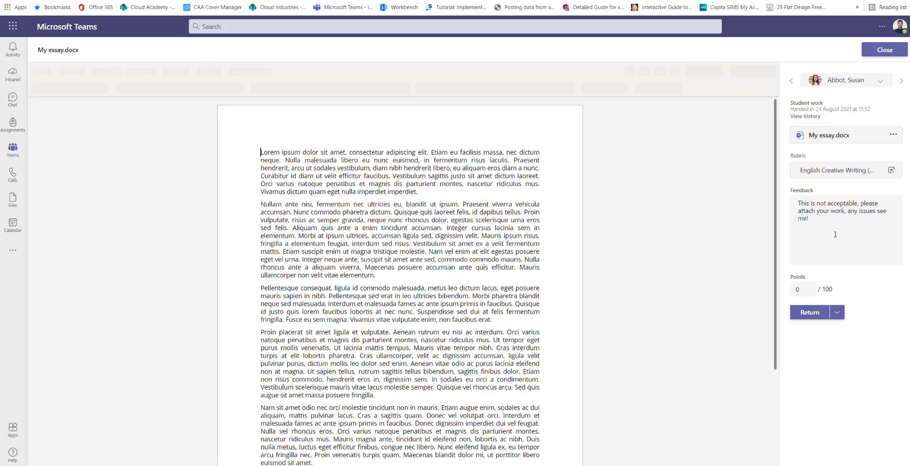
triple_click(836, 233)
key("BackSpace")
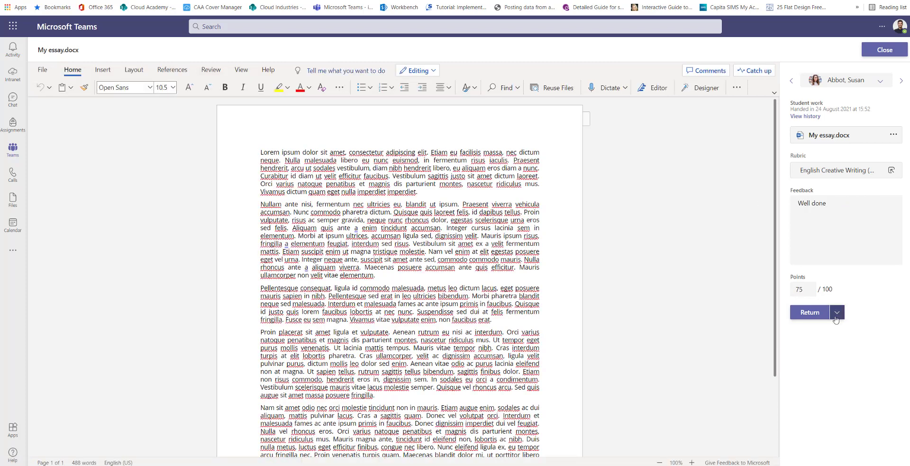
left_click(837, 312)
left_click(838, 313)
left_click(811, 313)
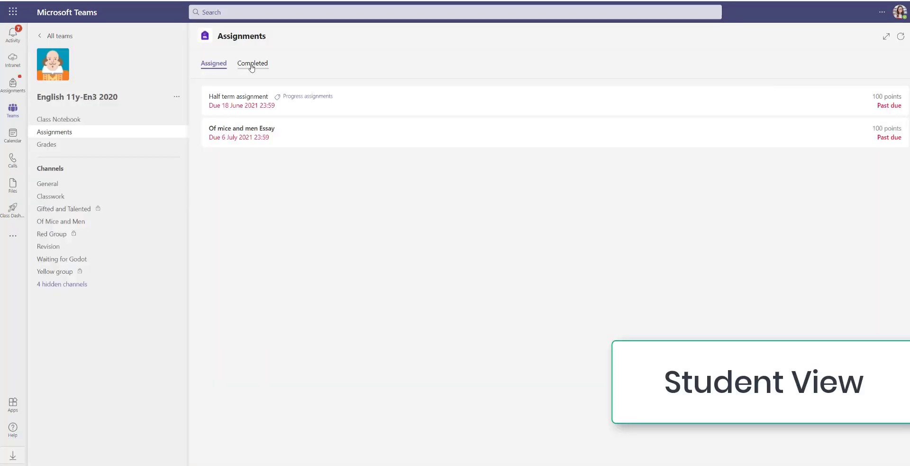
In the student account, open Creative writing among the completed assignments and review the returned feedback and points
left_click(252, 65)
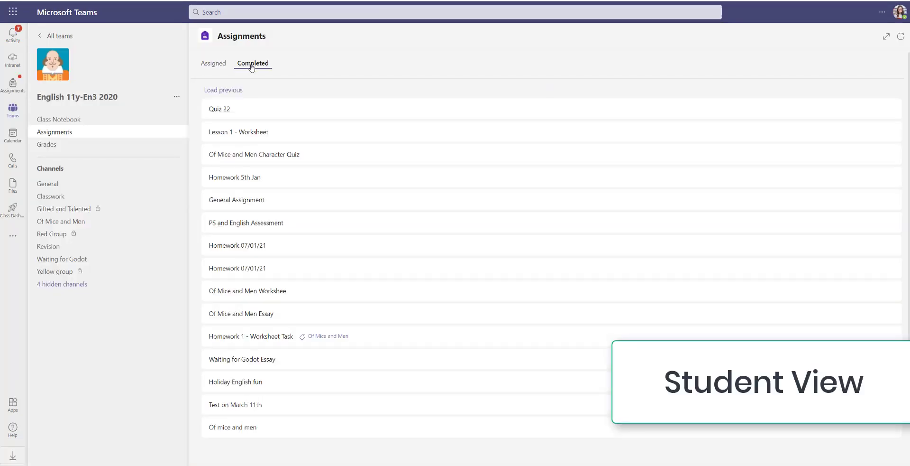
scroll(295, 170, "down", 3)
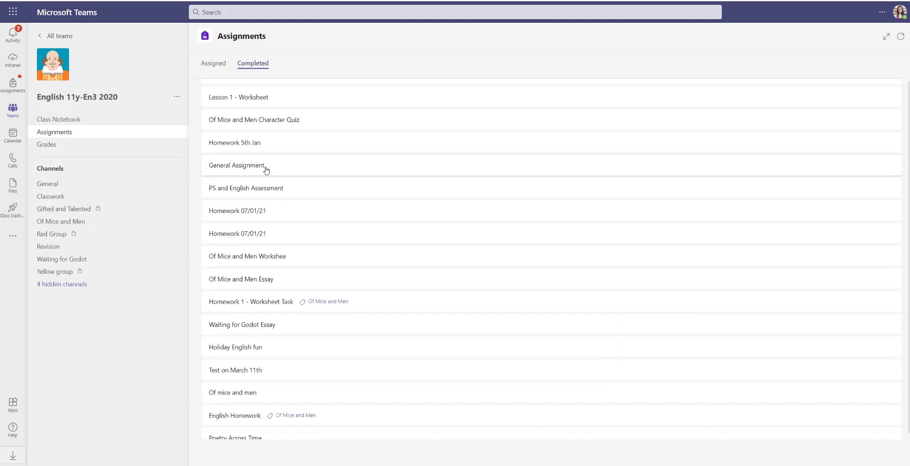
left_click(243, 420)
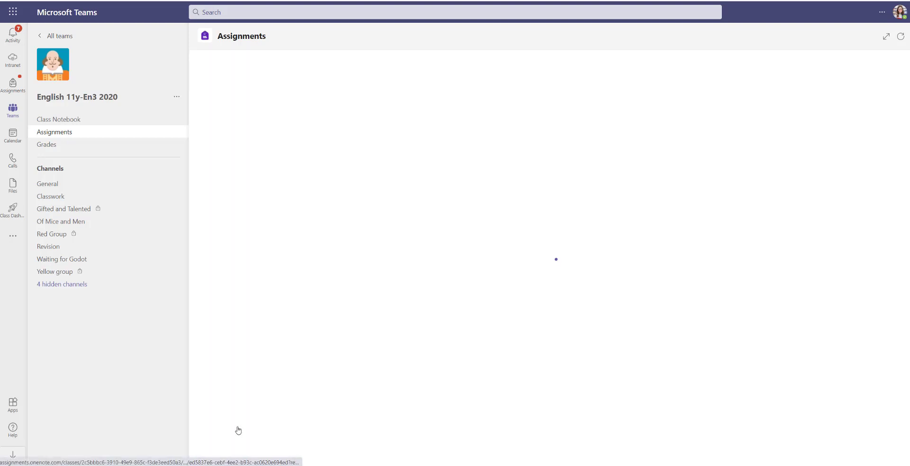
triple_click(574, 104)
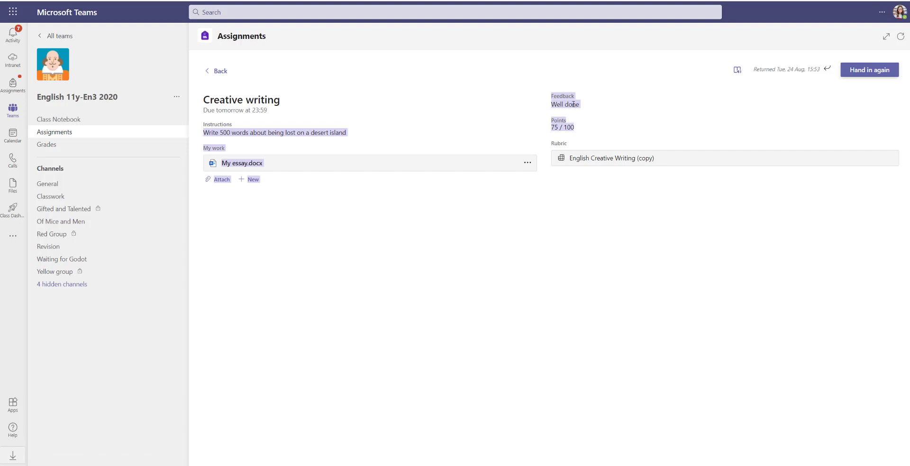
left_click(573, 104)
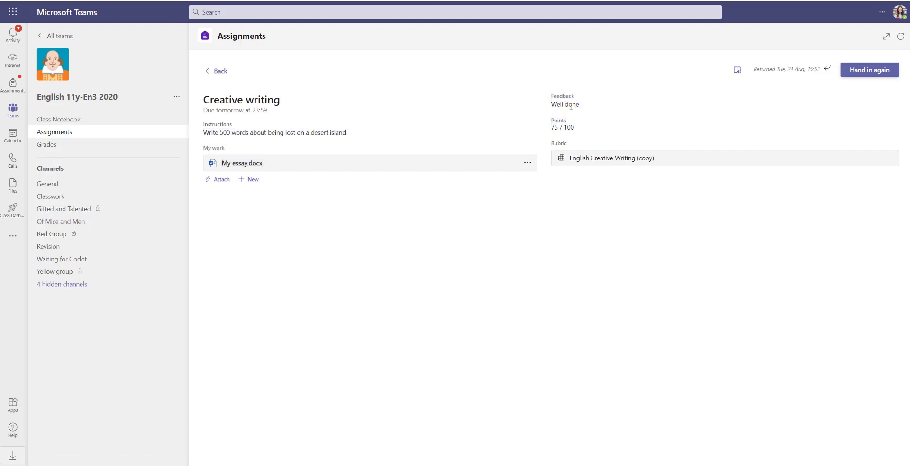